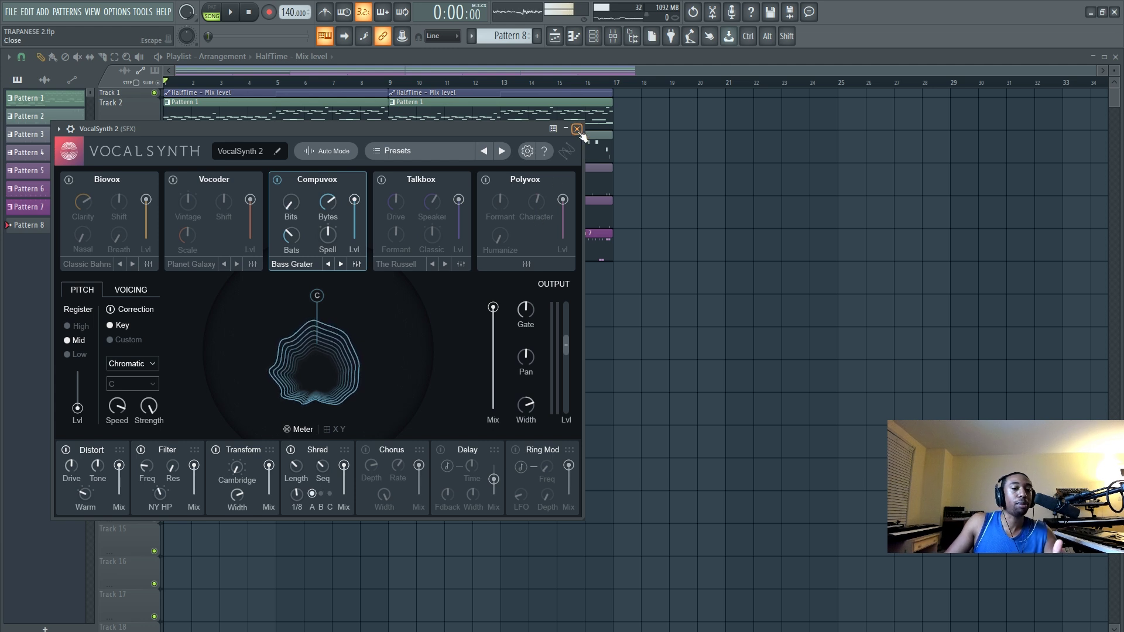
- Open the mixer and play the song, then move the mixer right of the VocalSynth 2 panel
left_click(618, 39)
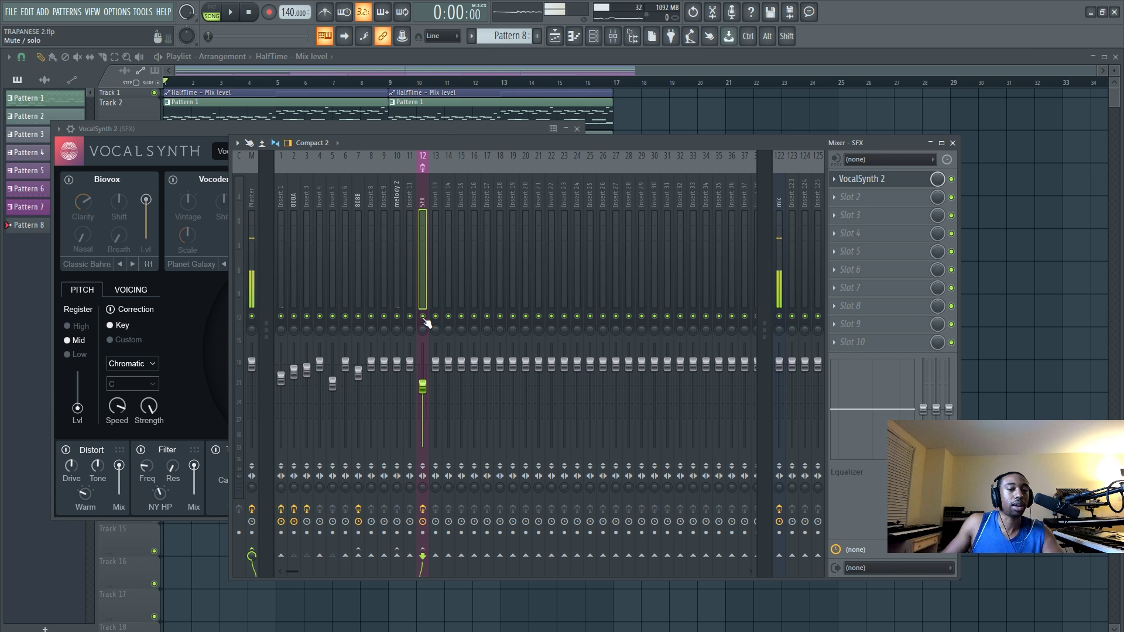
key("space")
left_click(474, 131)
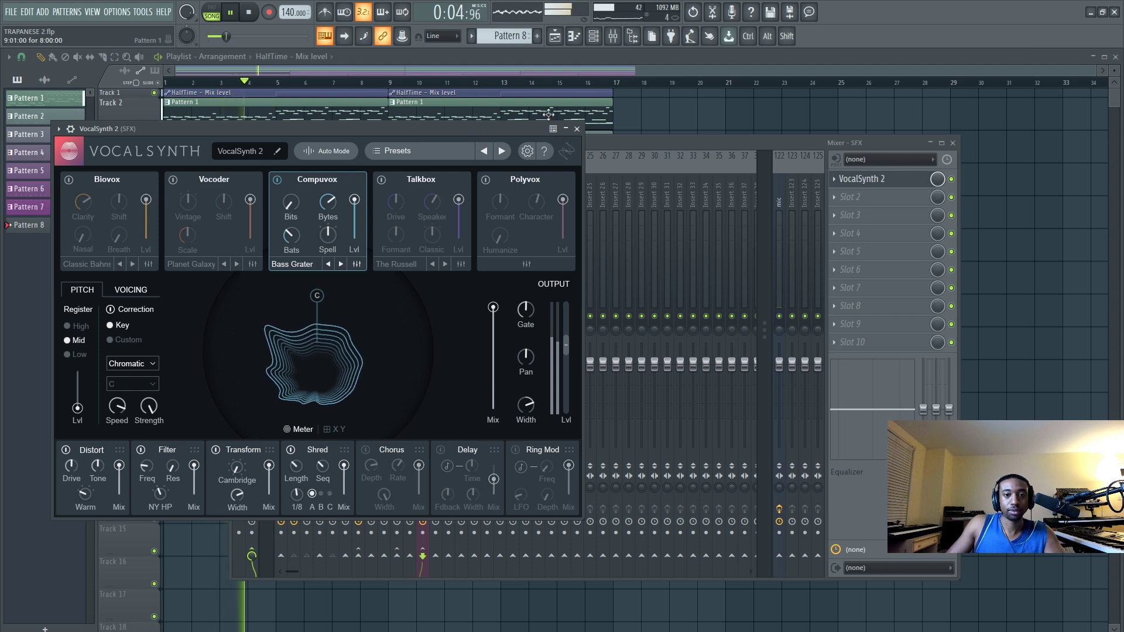
left_click_drag(615, 140, 995, 125)
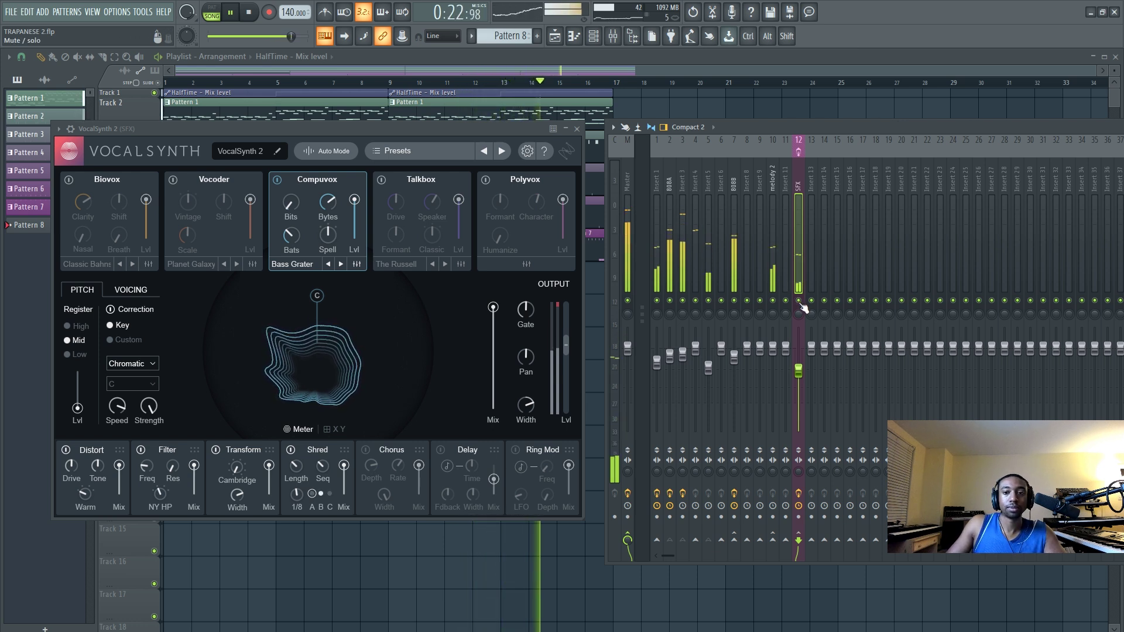
key("space")
- Bring the mixer forward, check how the 808A channel is routed, then reselect SFX
key("F9")
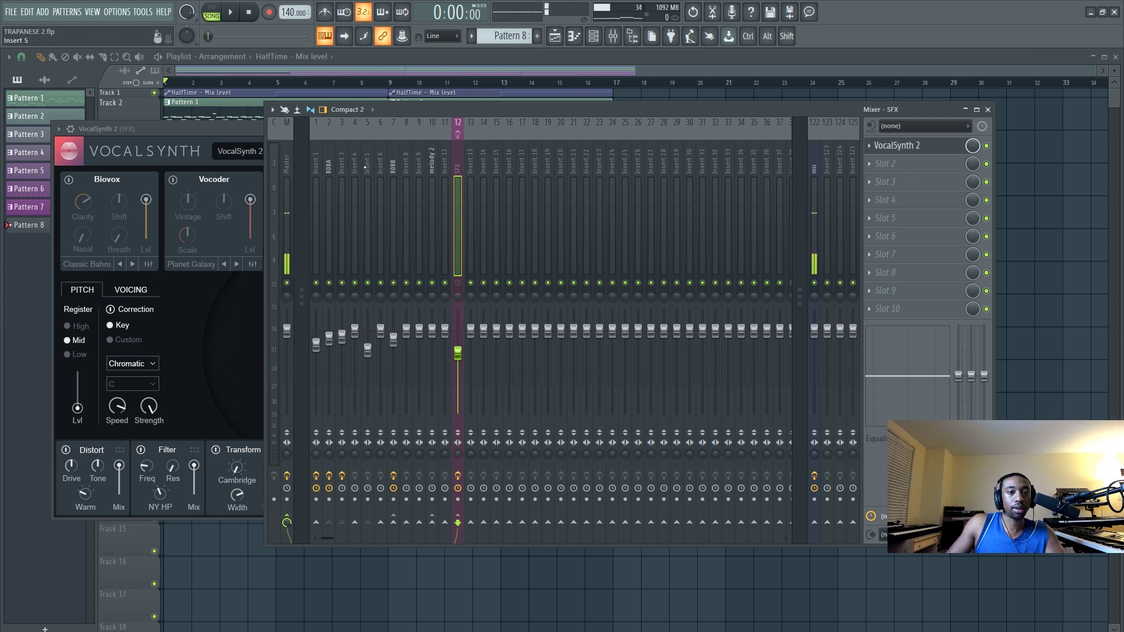
left_click(330, 163)
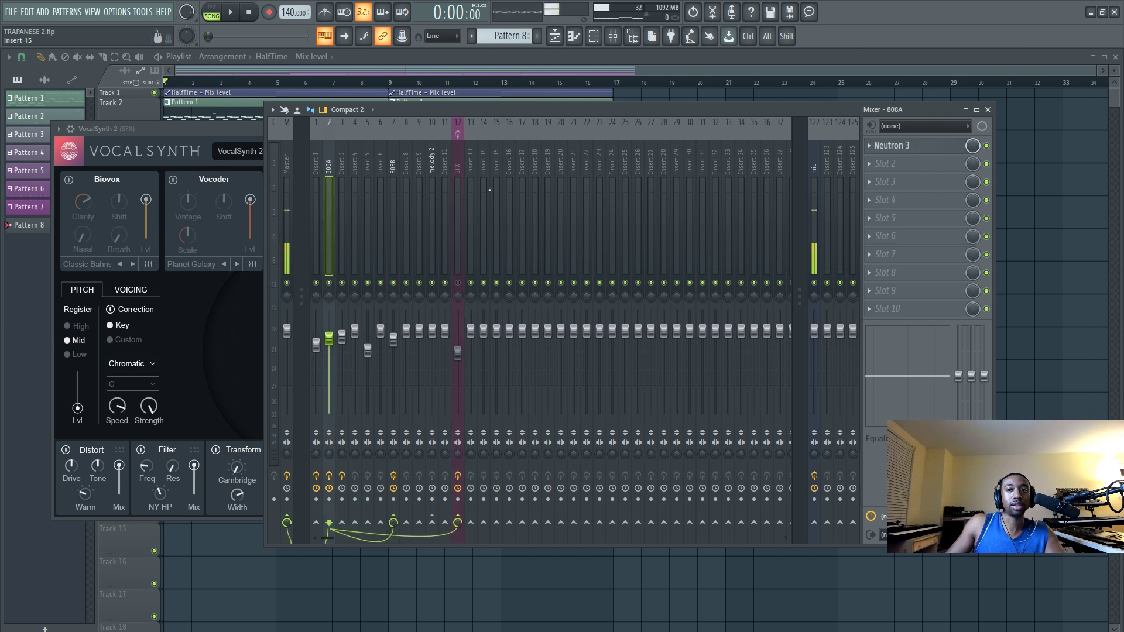
left_click(458, 187)
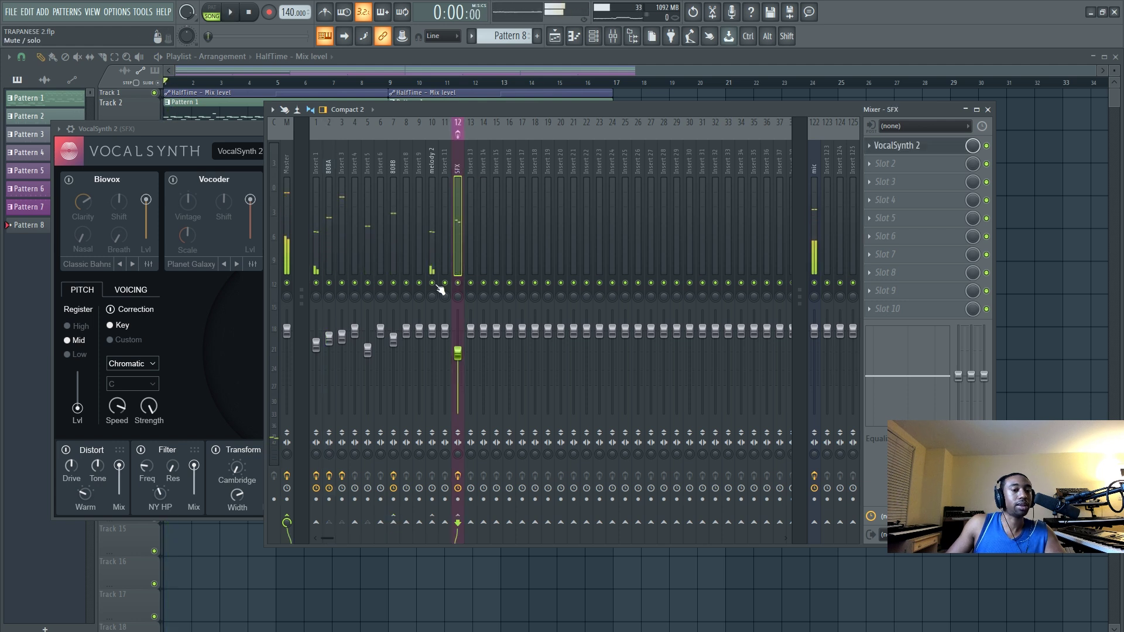
- Solo SFX with its routed drum sources, let the mic channel play, and start playback
right_click(329, 283)
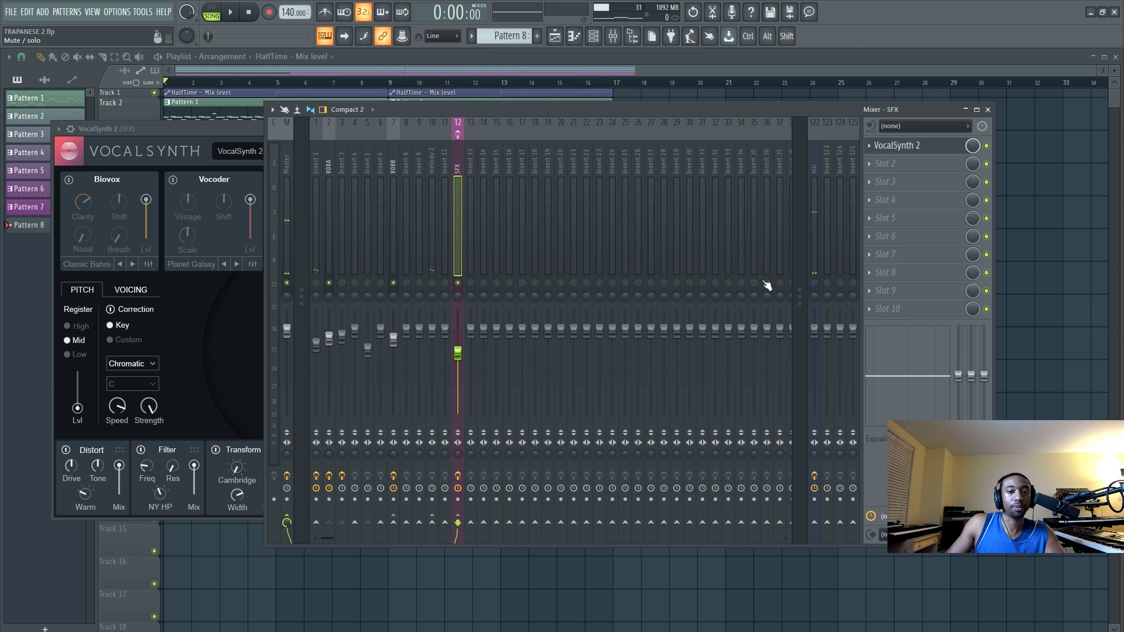
left_click(814, 283)
key("space")
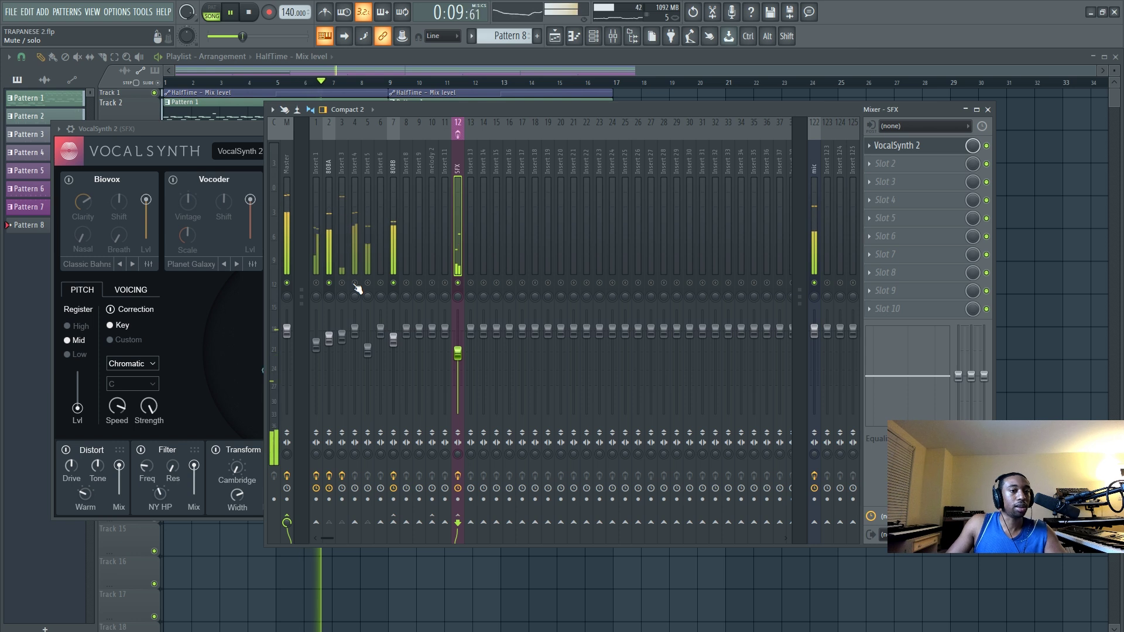
left_click(117, 129)
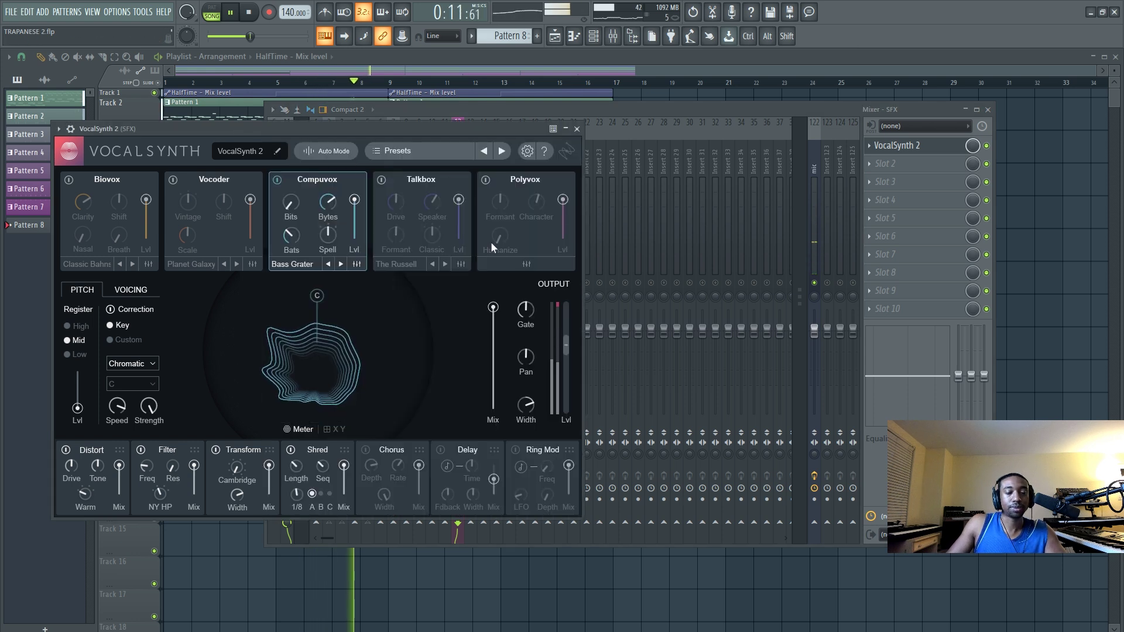
- Restart the song from the beginning and reopen VocalSynth 2 on the SFX insert
key("Escape")
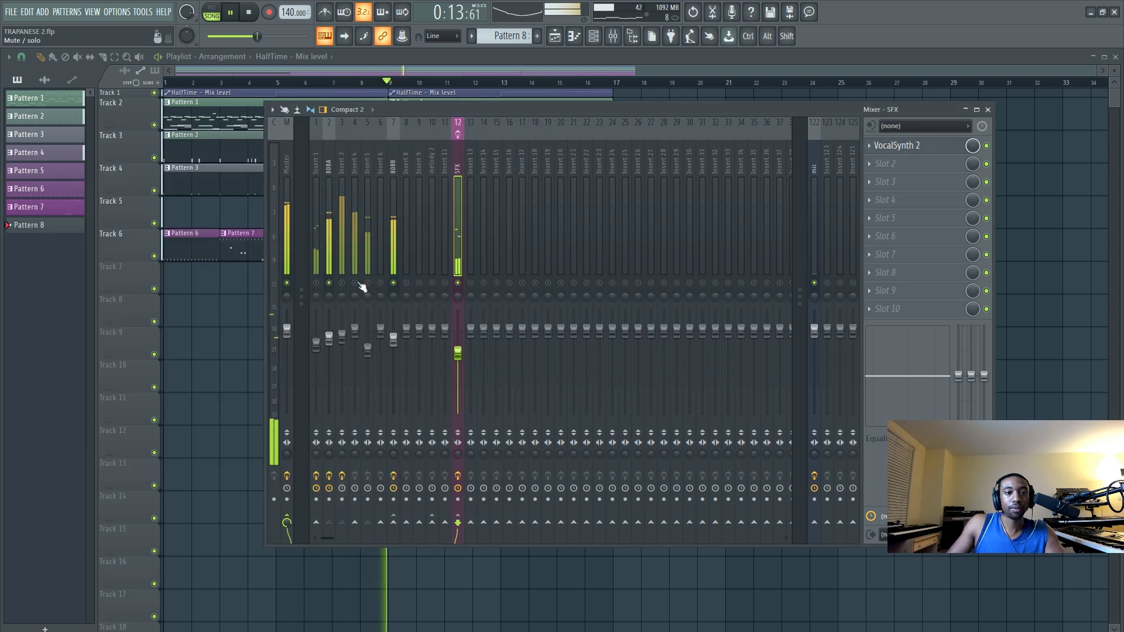
key("space")
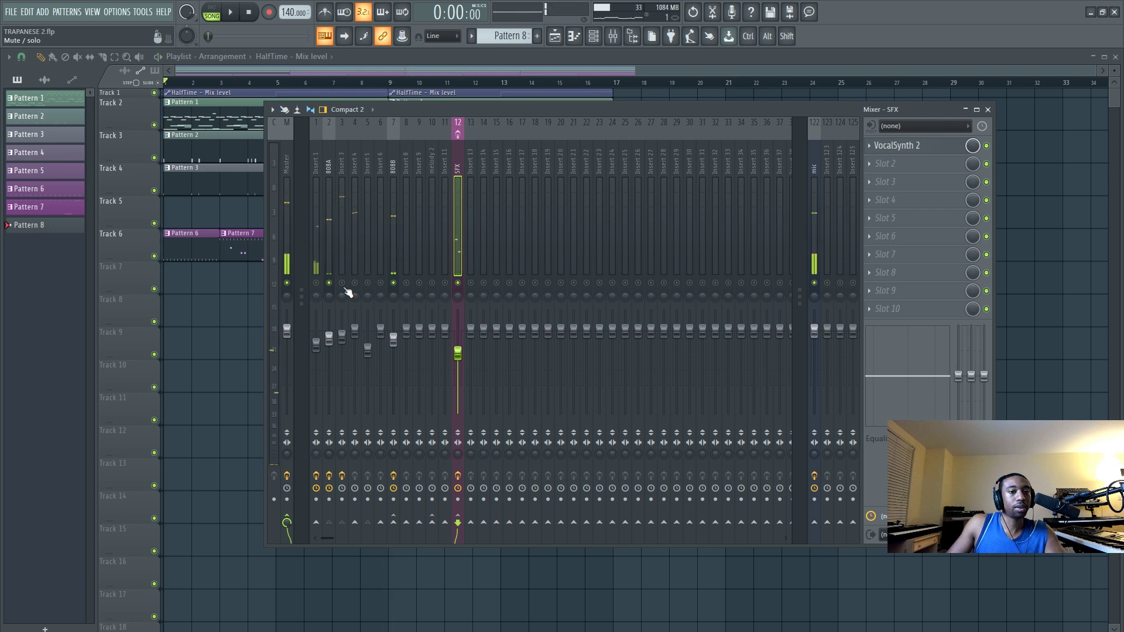
key("space")
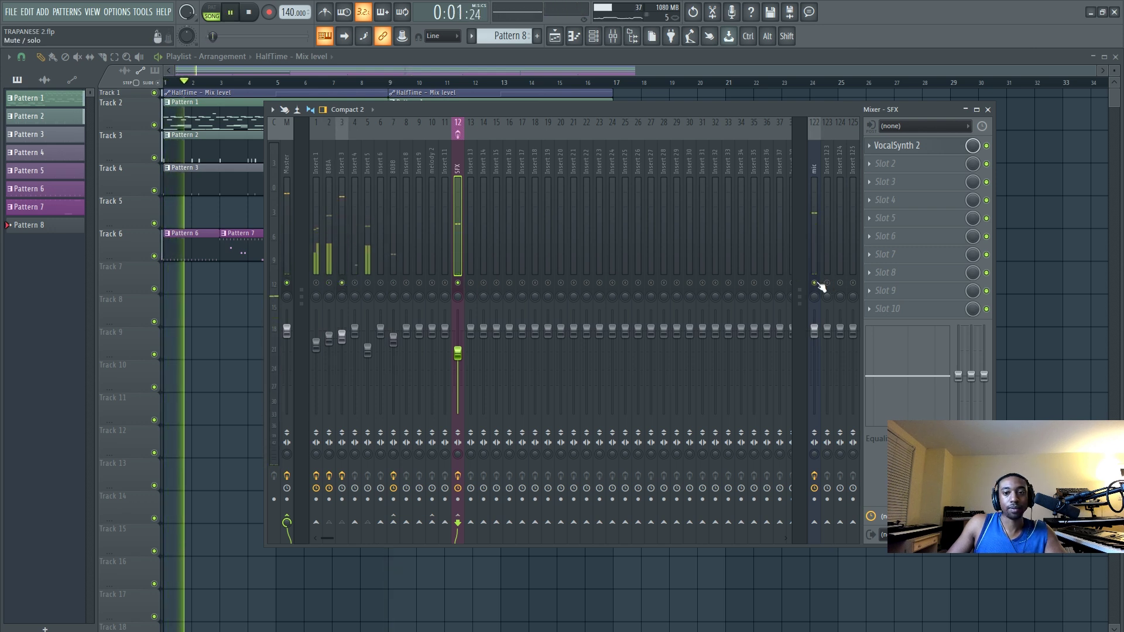
left_click(912, 146)
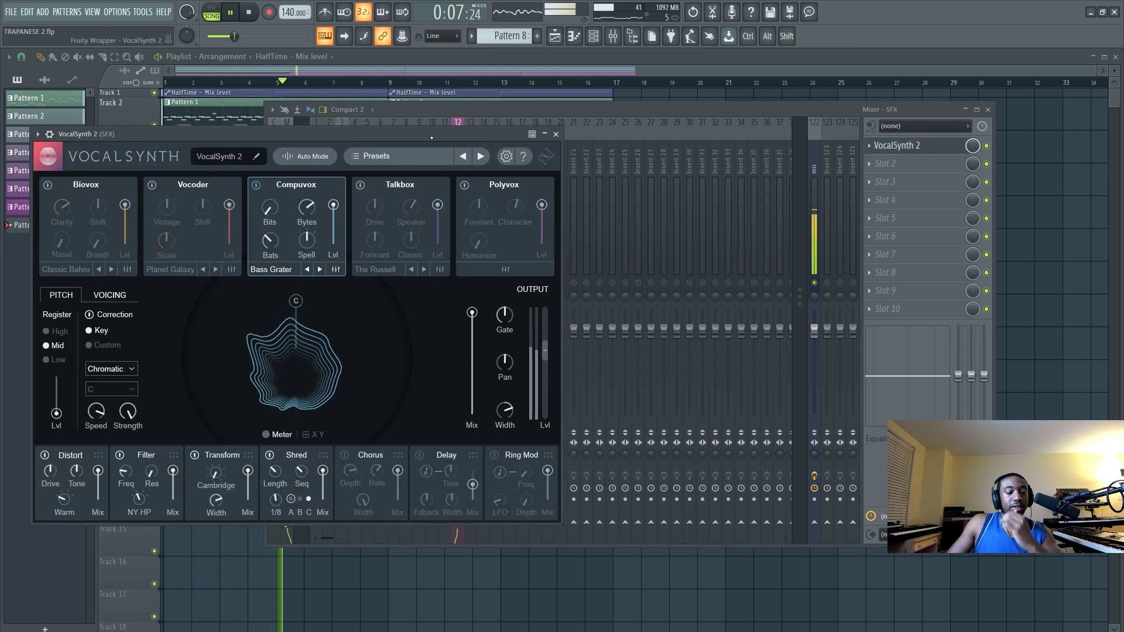
key("space")
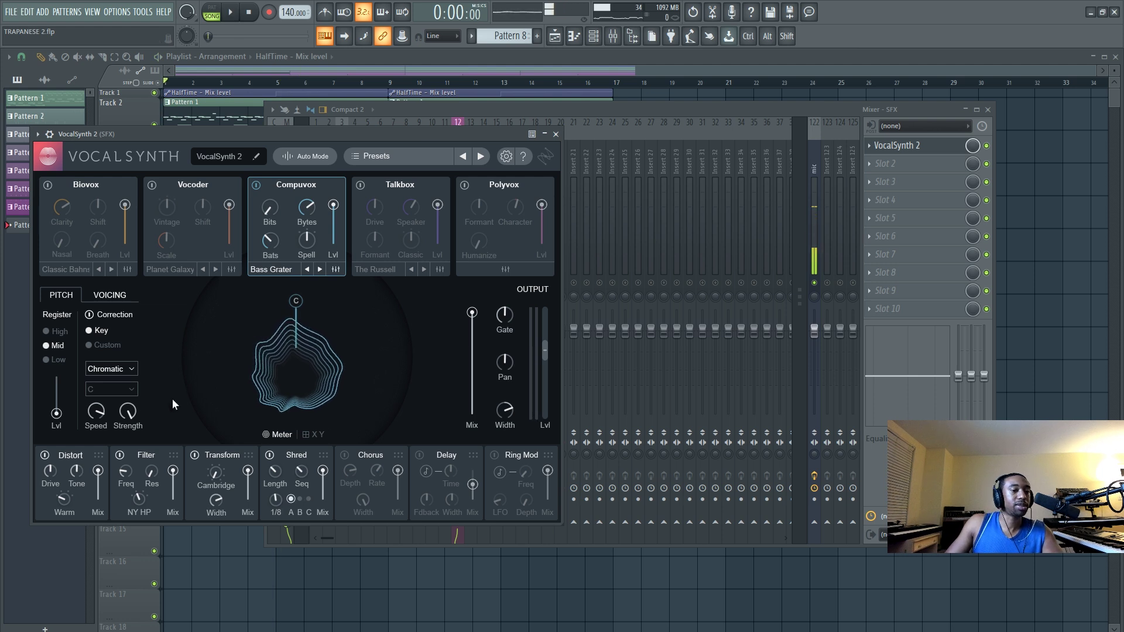
- Bypass the Filter module to hear SFX without the high-pass, then re-enable it
left_click(121, 459)
key("space")
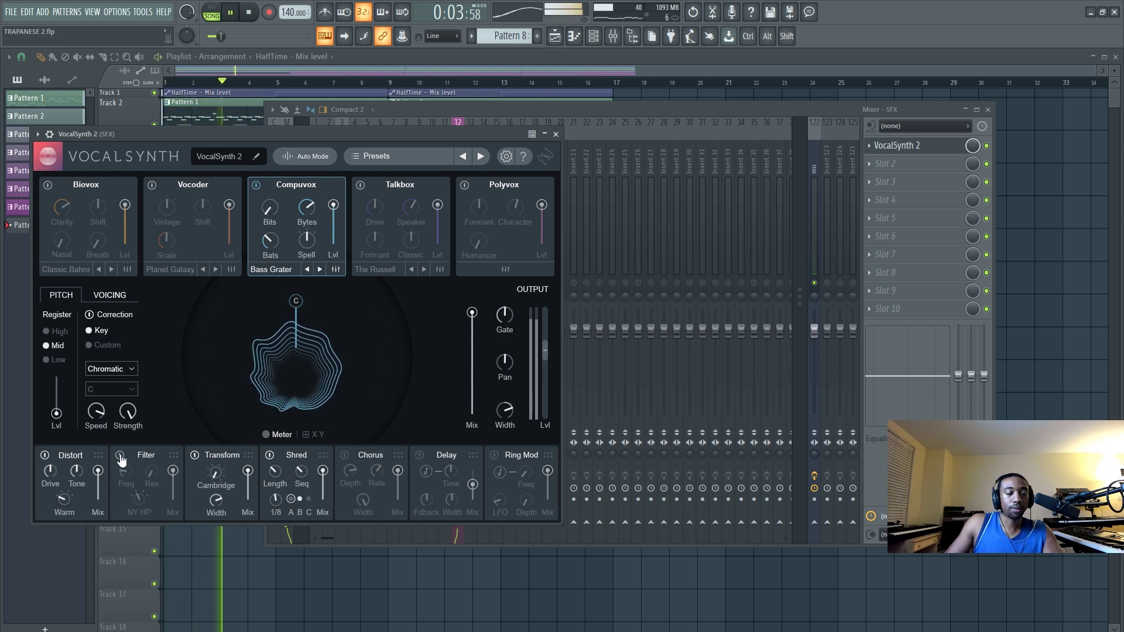
key("space")
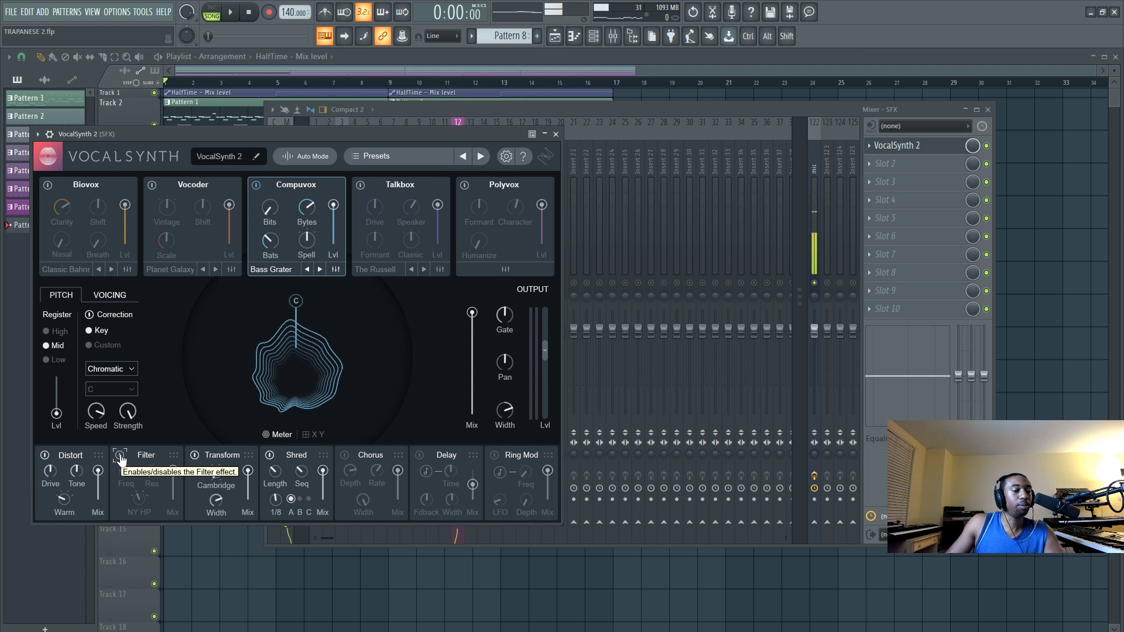
left_click(120, 456)
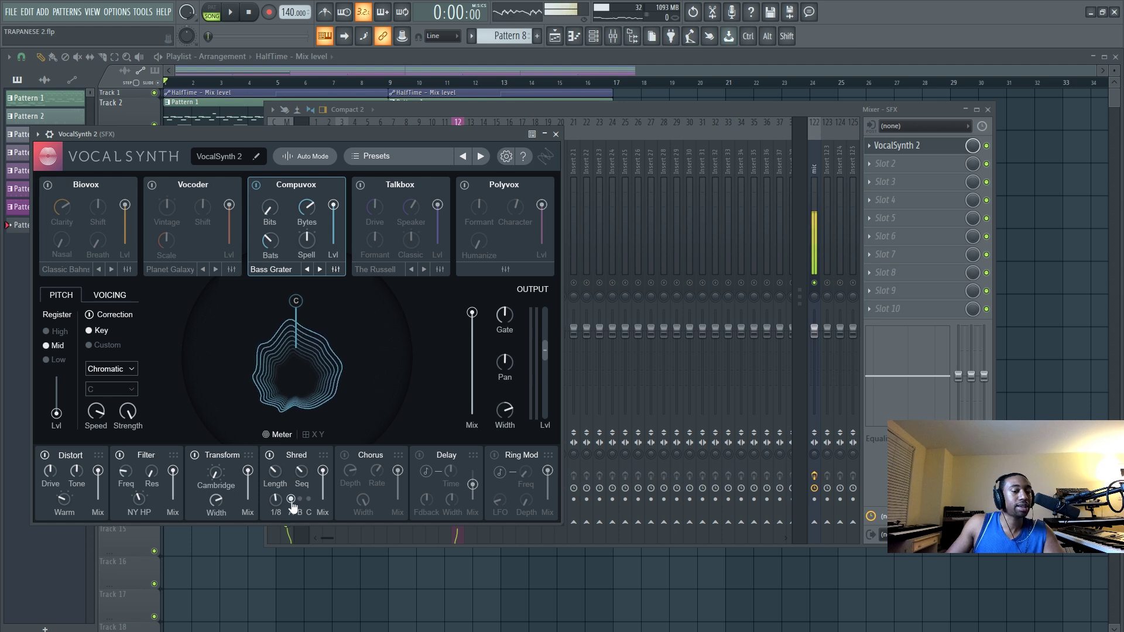
- Try Shred rates 1/32 and 1/16, settle back on 1/8, and close VocalSynth 2
scroll(284, 496, "down", 2)
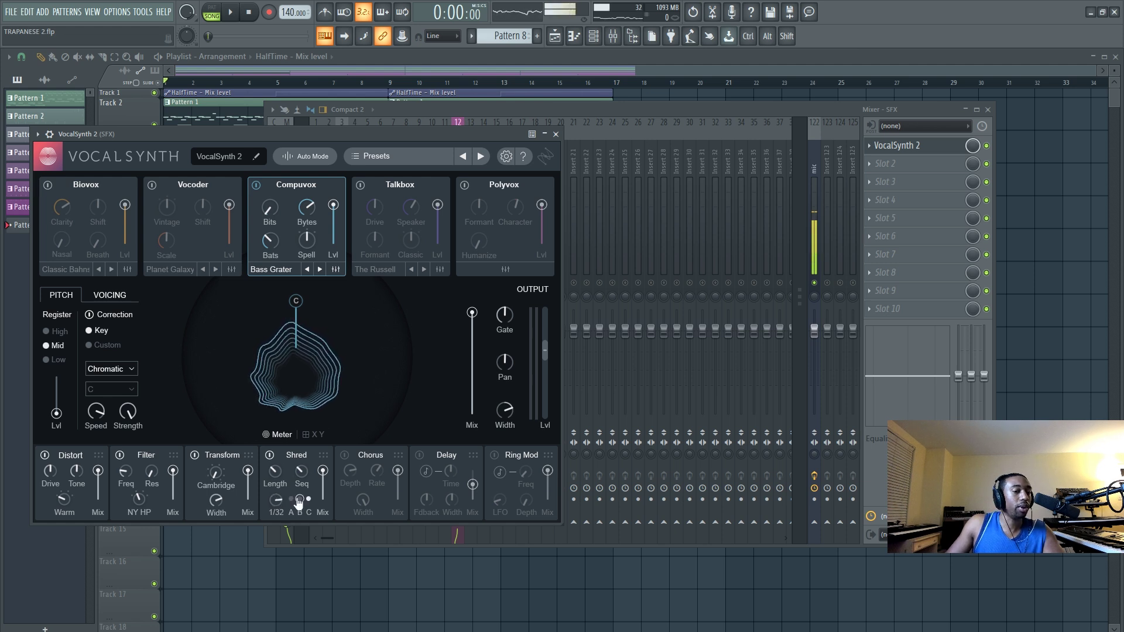
scroll(276, 501, "up", 1)
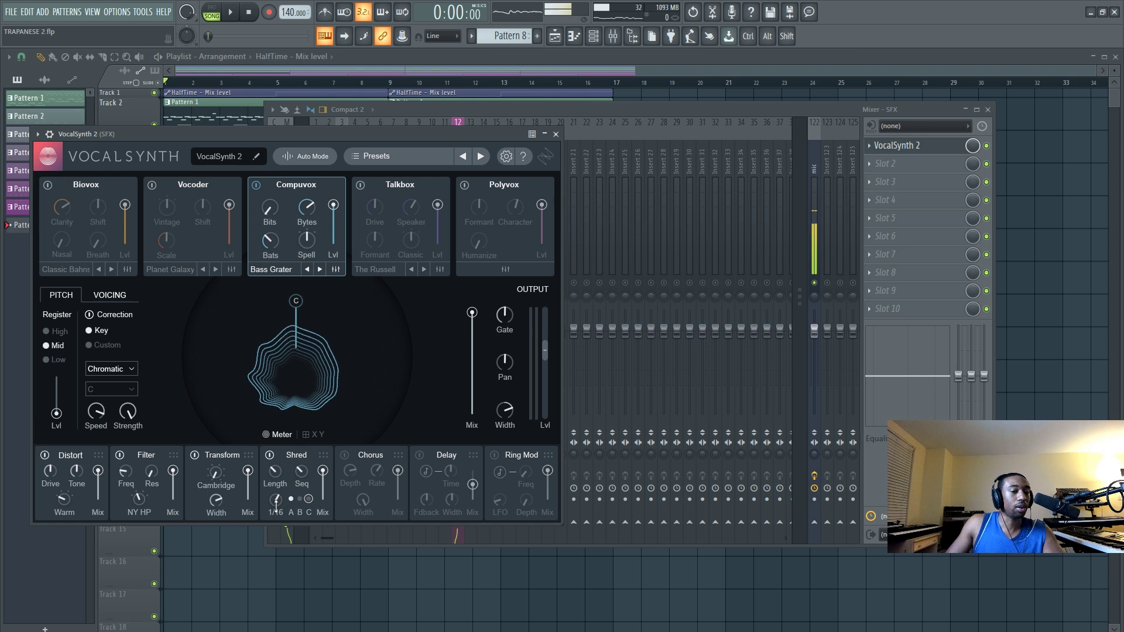
scroll(266, 497, "up", 1)
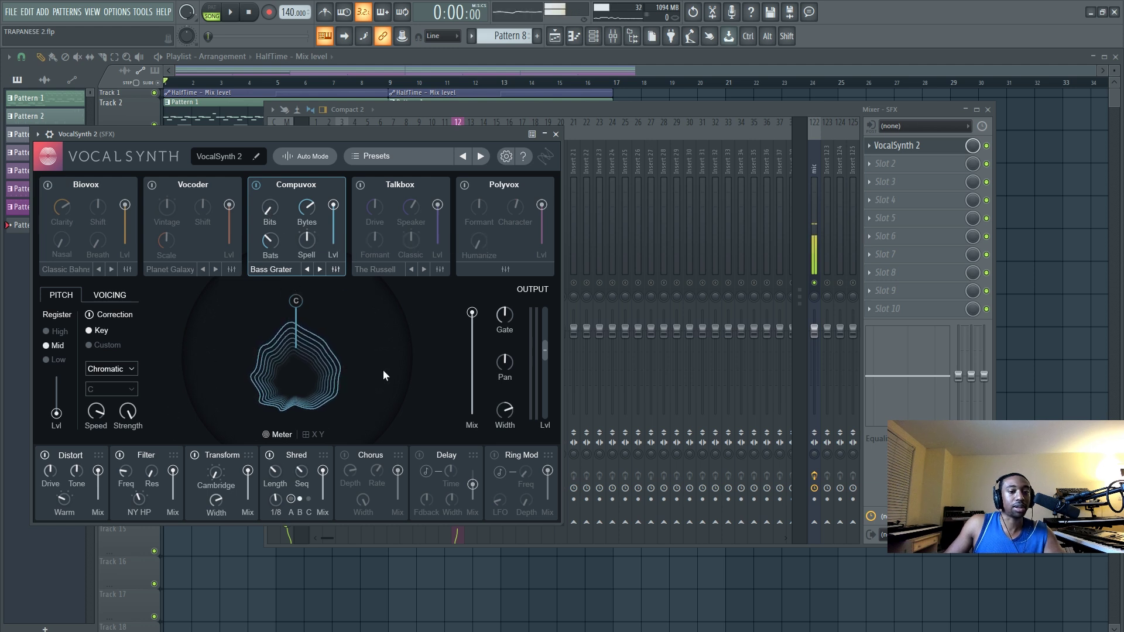
left_click(556, 134)
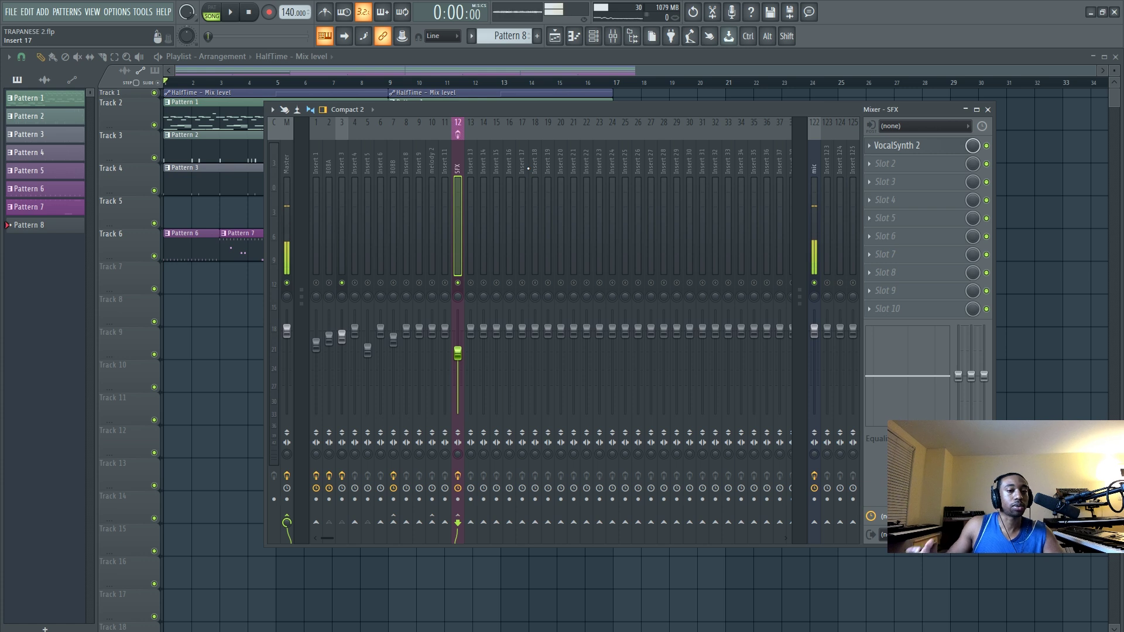
- Play and stop the full mix, then mute the SFX channel and play without it
key("space")
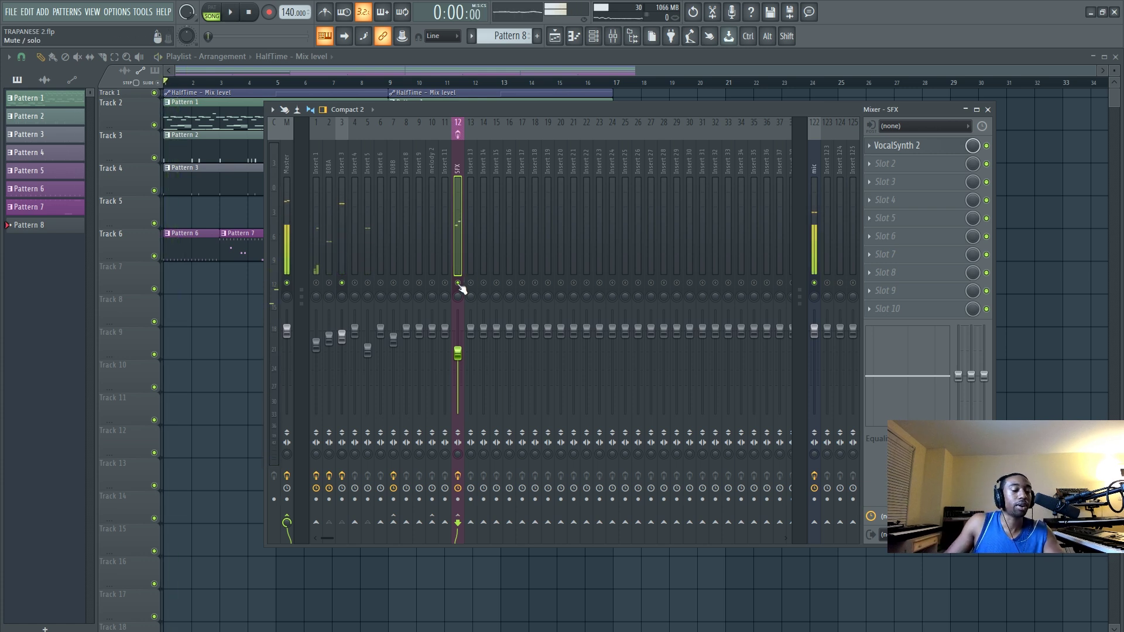
key("space")
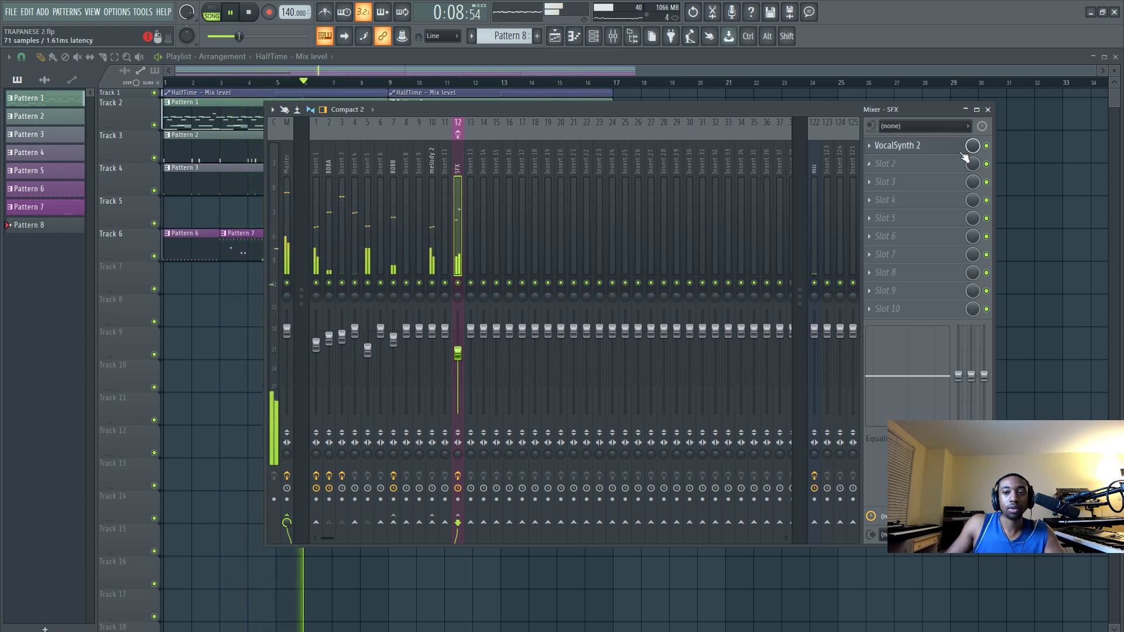
key("space")
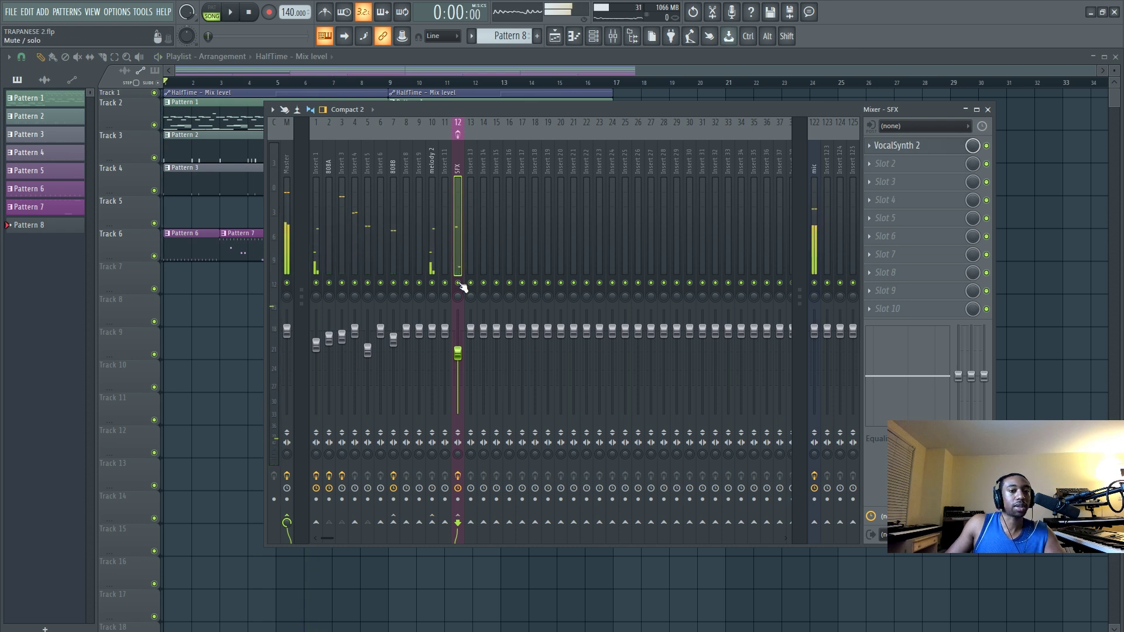
left_click(458, 283)
key("space")
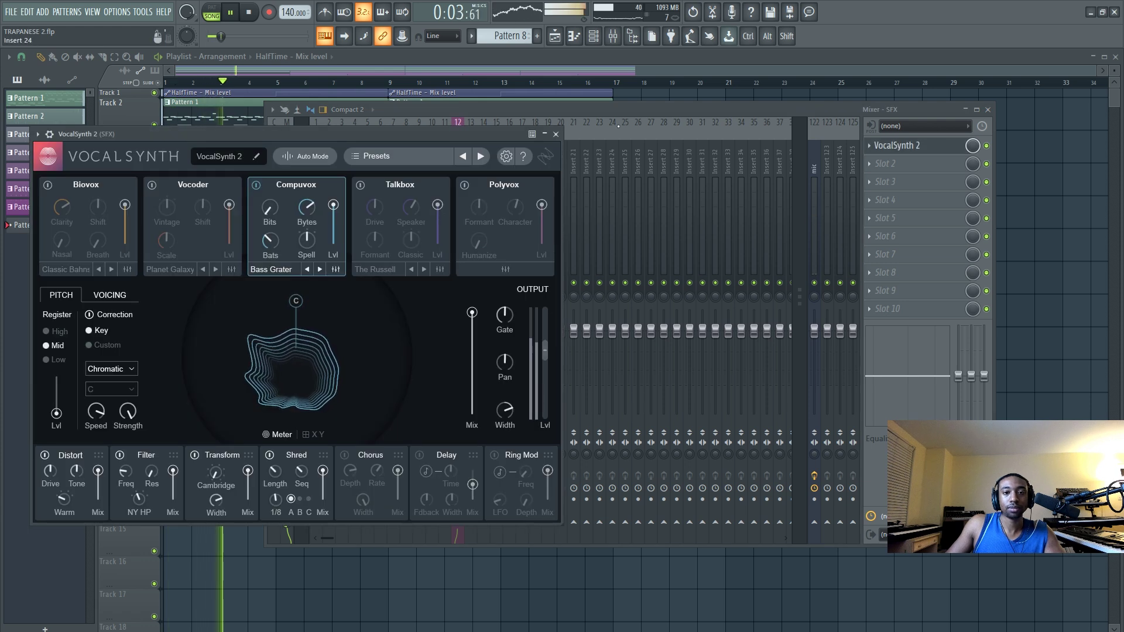
- Place the mixer right beside the VocalSynth 2 window
left_click_drag(410, 109, 677, 117)
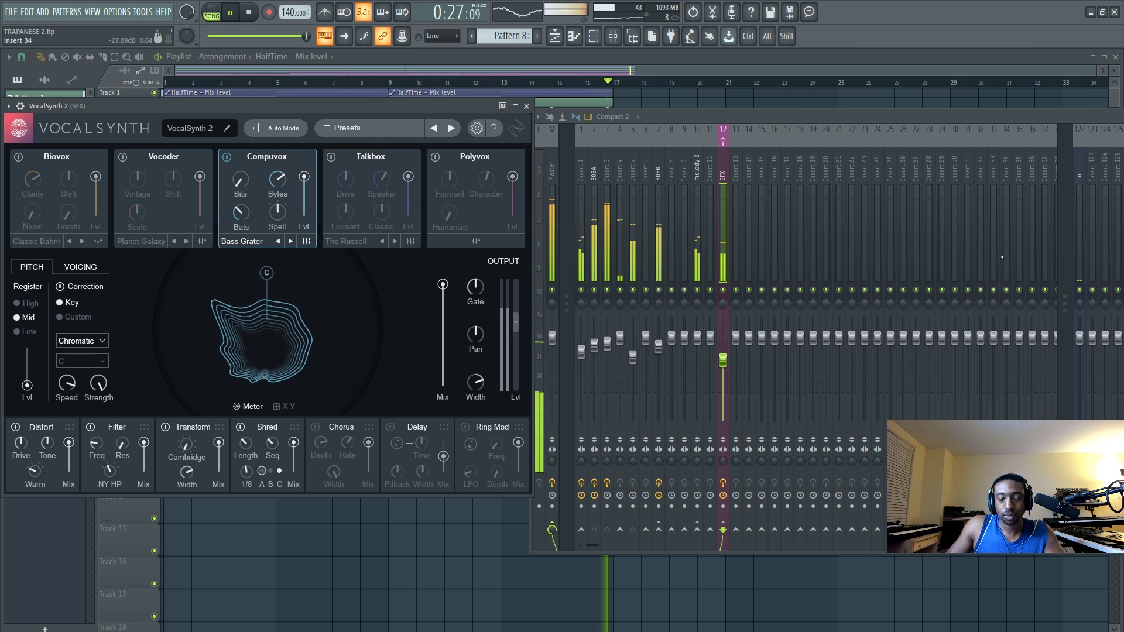
- Stop playback and nudge the mixer slightly so it stays beside VocalSynth 2
key("space")
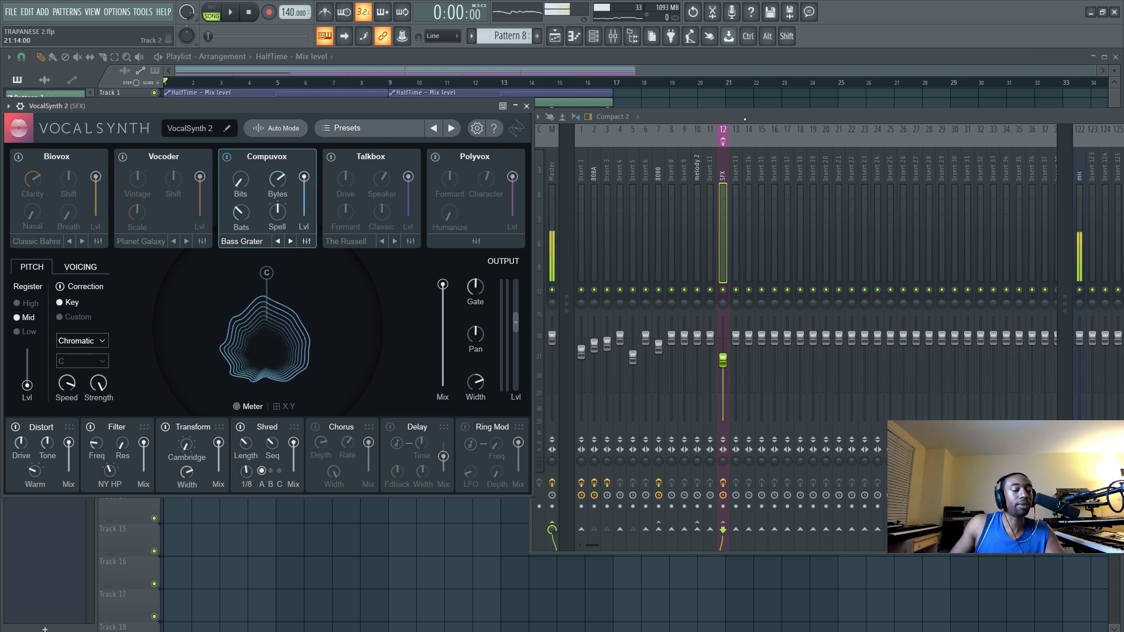
left_click_drag(745, 118, 753, 115)
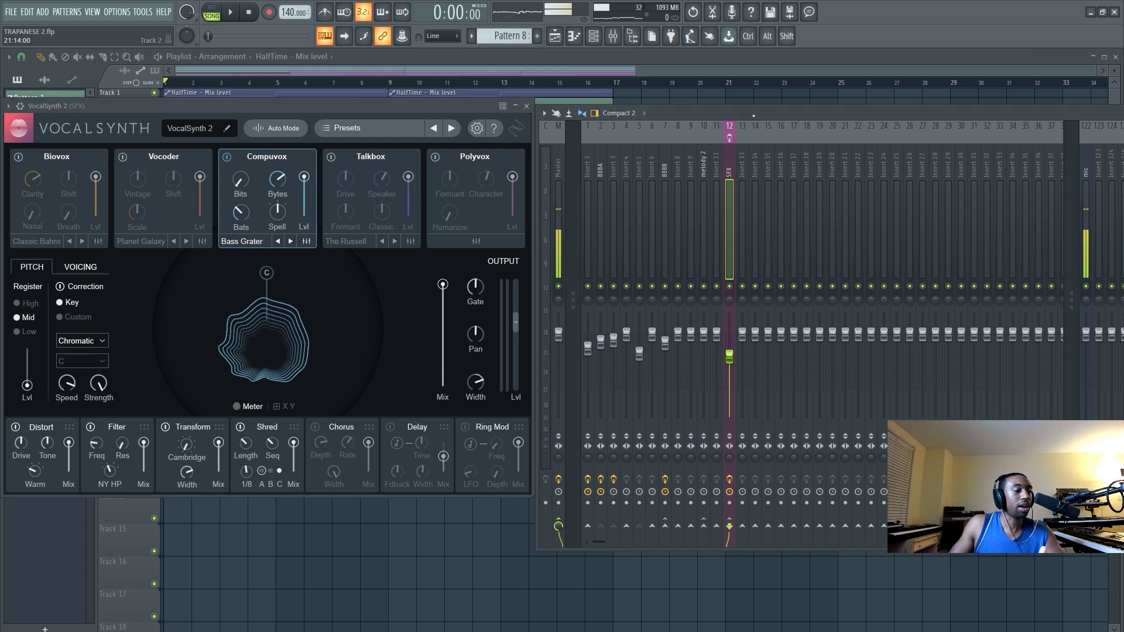